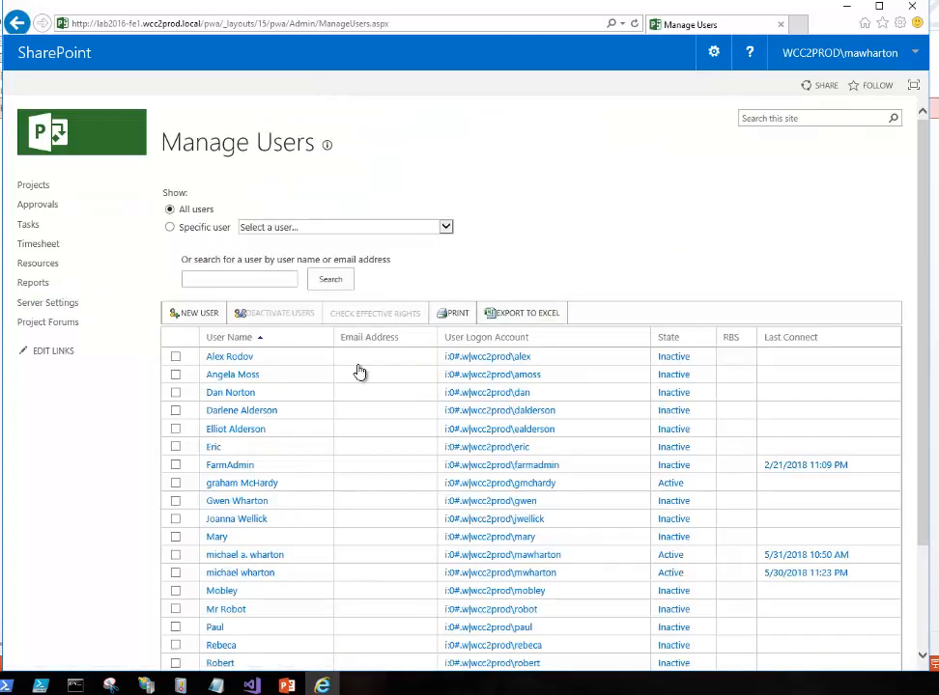
# - Examine the signed-in administrator's user record, including authentication, assignment attributes, departments and security groups, and leave it without saving
pyautogui.click(256, 557)
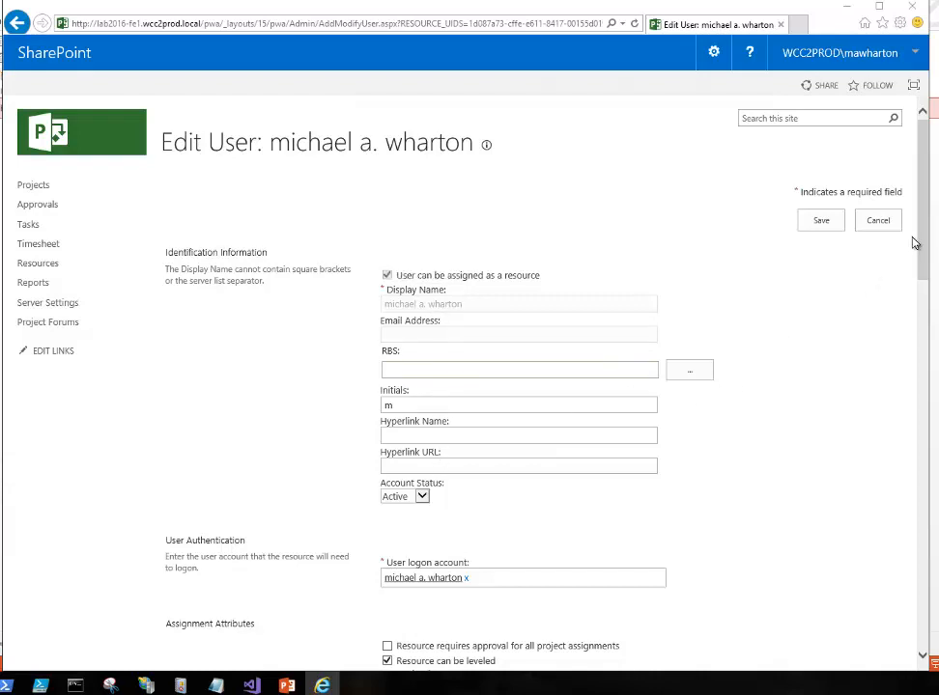
pyautogui.scroll(-2, 922, 245)
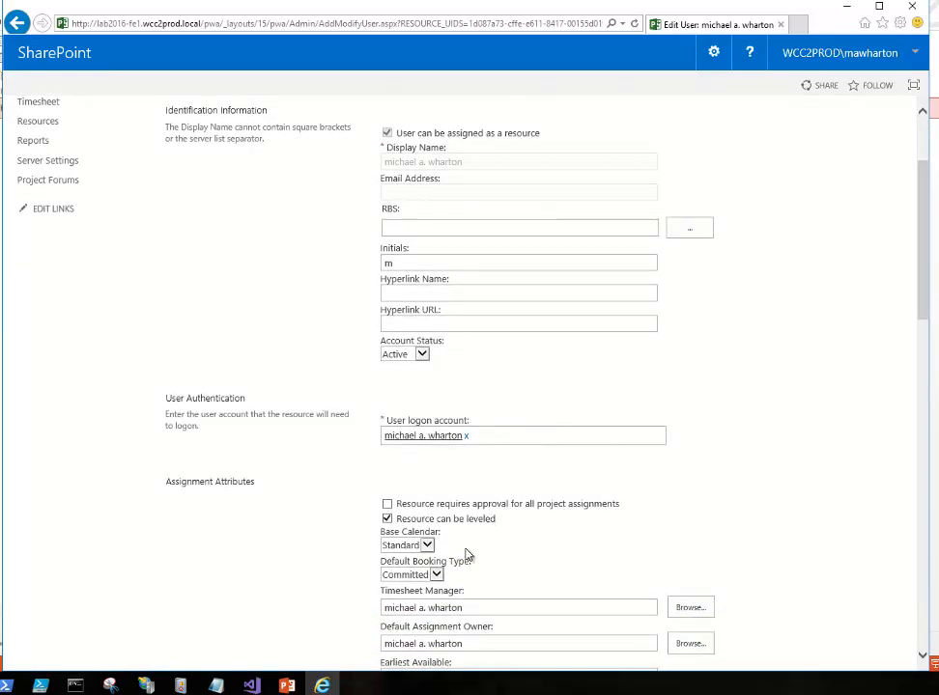
pyautogui.scroll(-3, 924, 251)
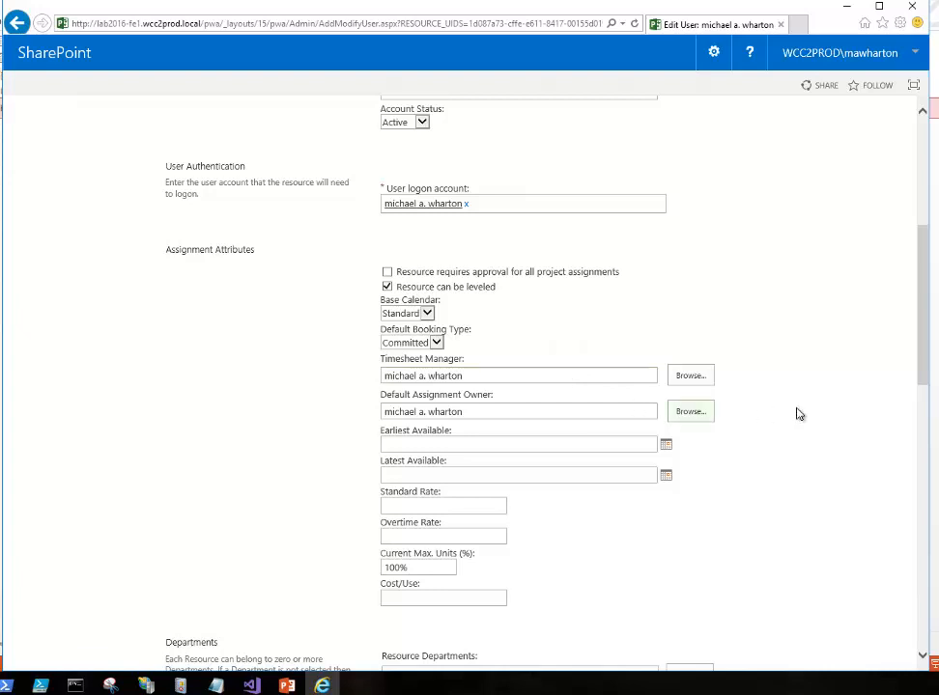
pyautogui.moveTo(918, 356); pyautogui.dragTo(853, 457)
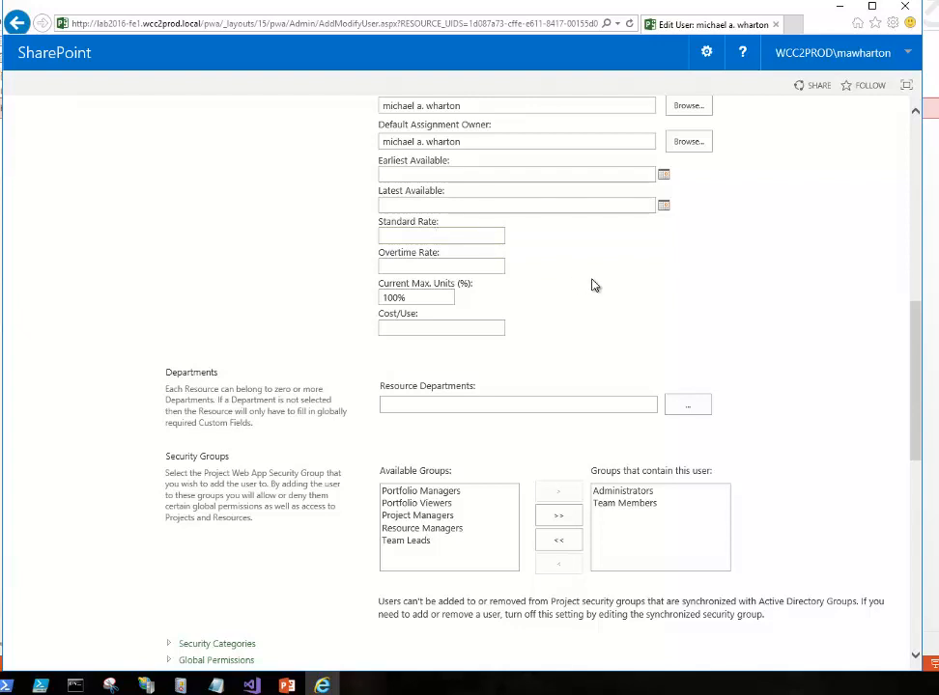
pyautogui.moveTo(911, 325); pyautogui.dragTo(905, 367)
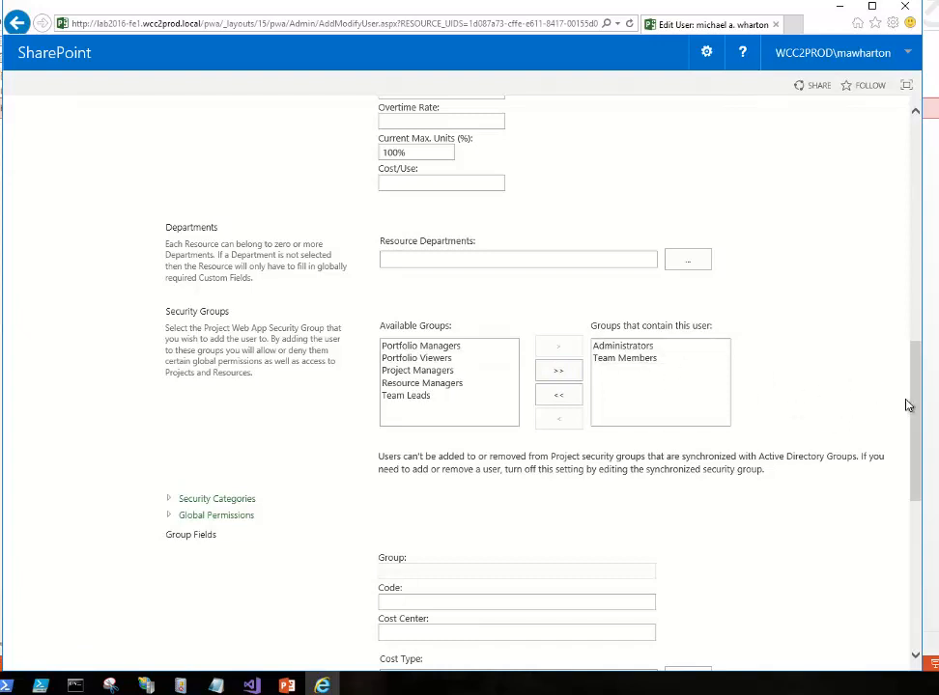
pyautogui.scroll(-5, 905, 404)
pyautogui.click(863, 607)
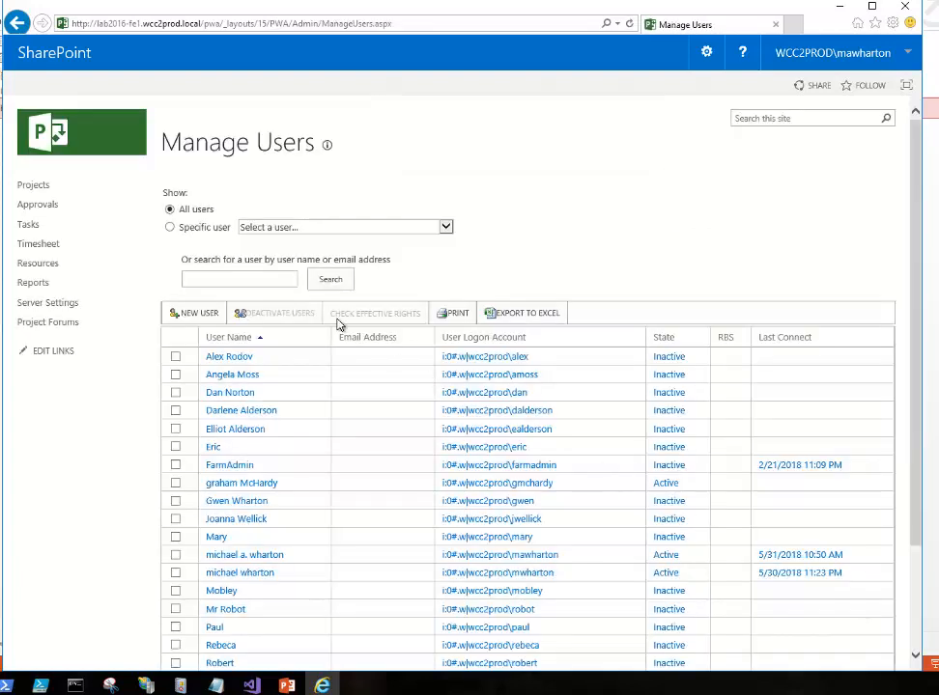
# - Open the Project Managers group from the Manage Groups page in Server Settings
pyautogui.click(74, 303)
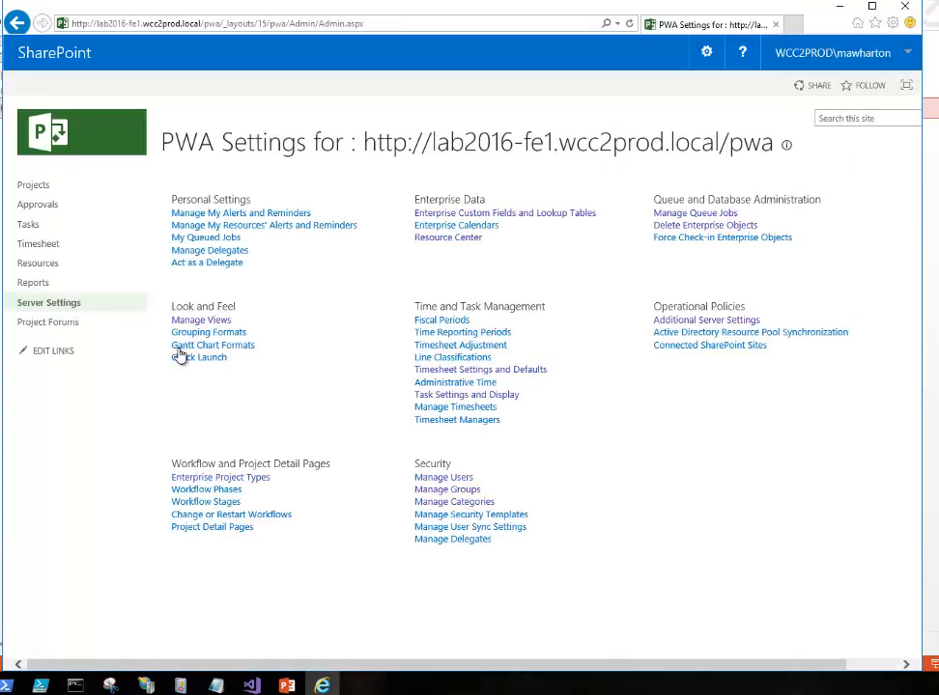
pyautogui.click(425, 489)
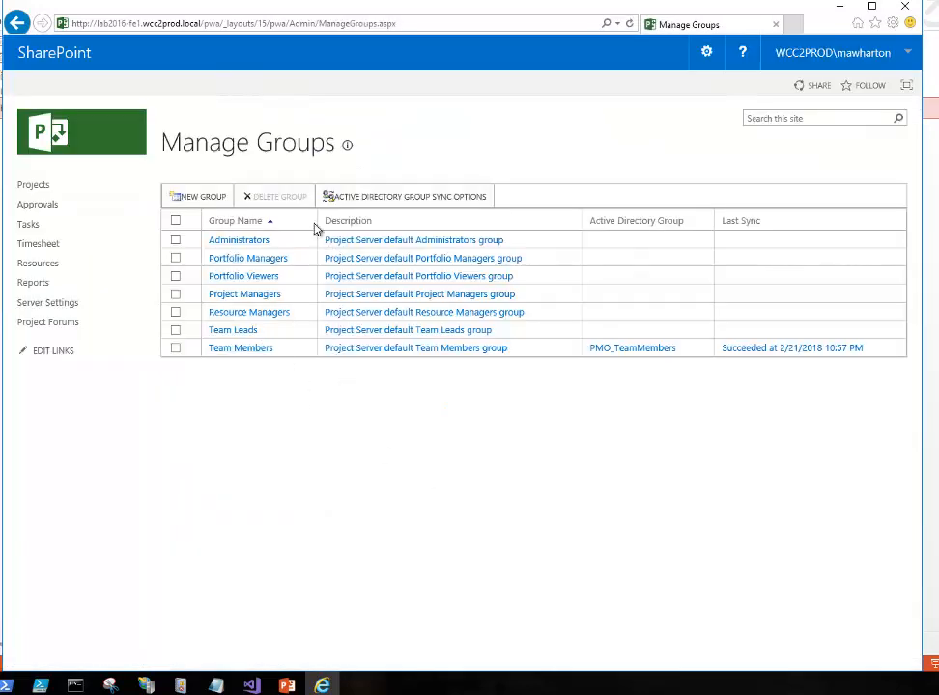
pyautogui.click(265, 301)
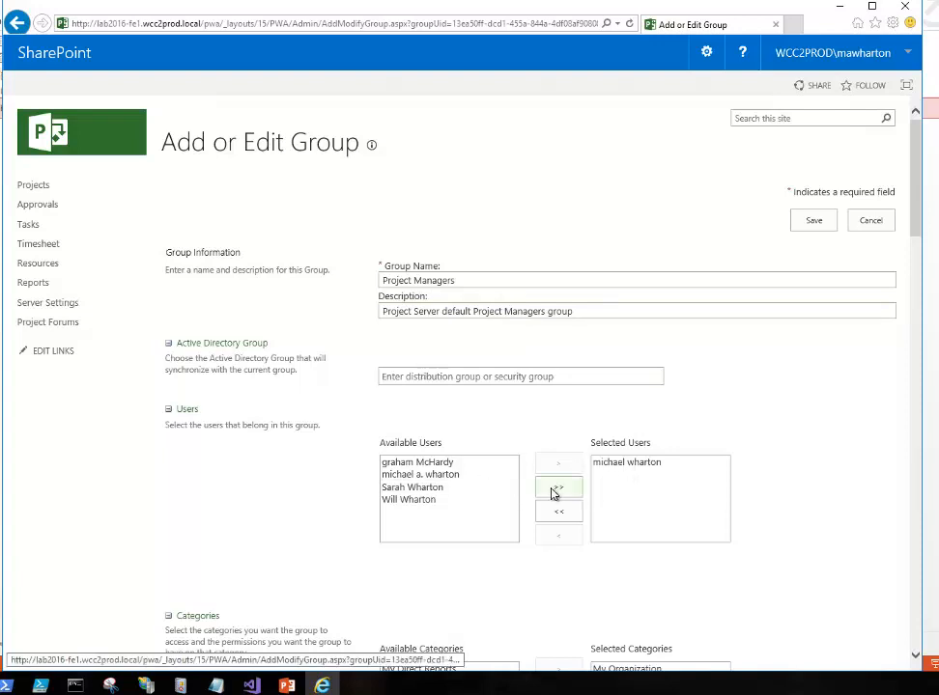
# - Examine the group's permissions for the My Organization, My Projects and My Tasks categories, and leave the group without saving
pyautogui.moveTo(917, 214); pyautogui.dragTo(908, 284)
pyautogui.click(674, 358)
pyautogui.moveTo(914, 234); pyautogui.dragTo(906, 280)
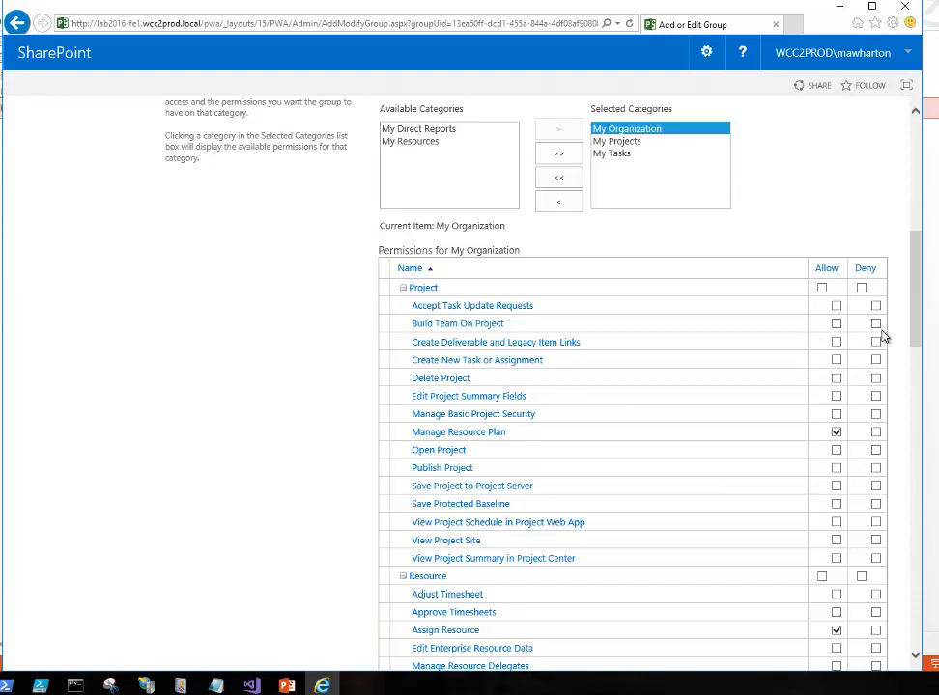
pyautogui.click(657, 150)
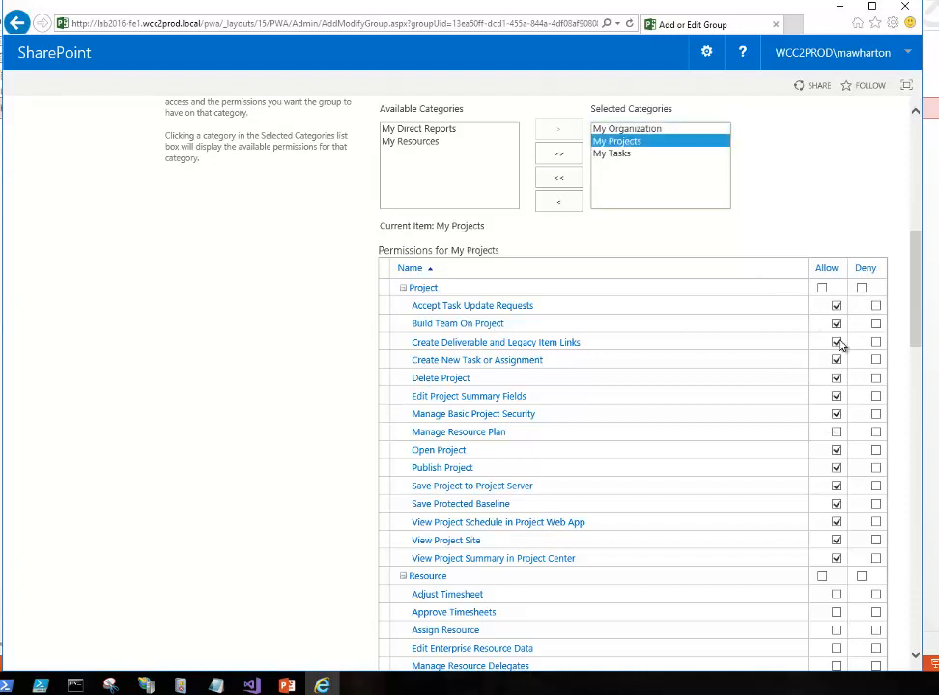
pyautogui.click(629, 155)
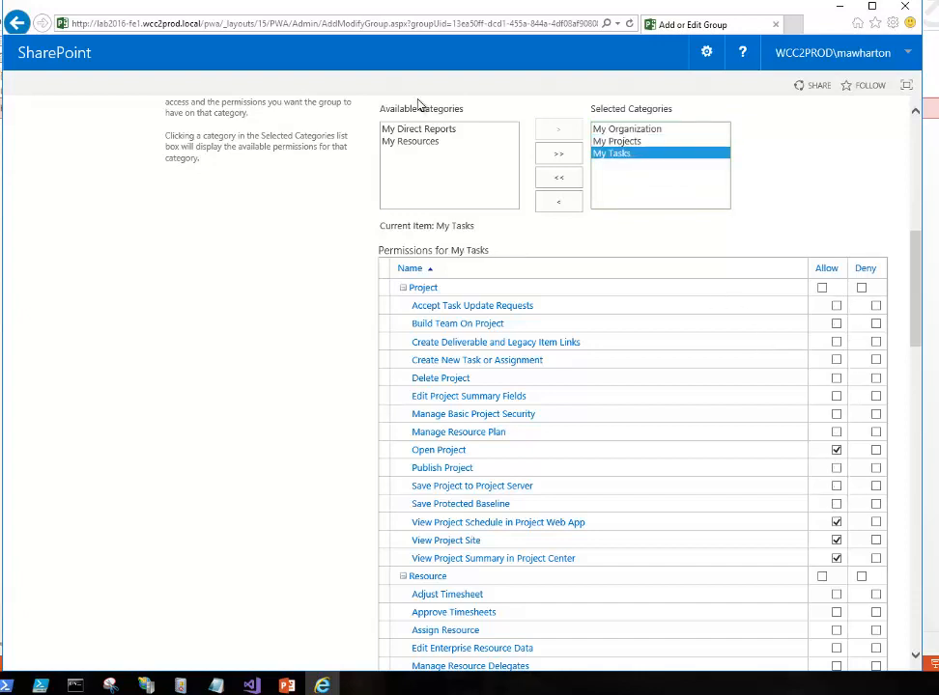
pyautogui.click(918, 138)
pyautogui.click(872, 188)
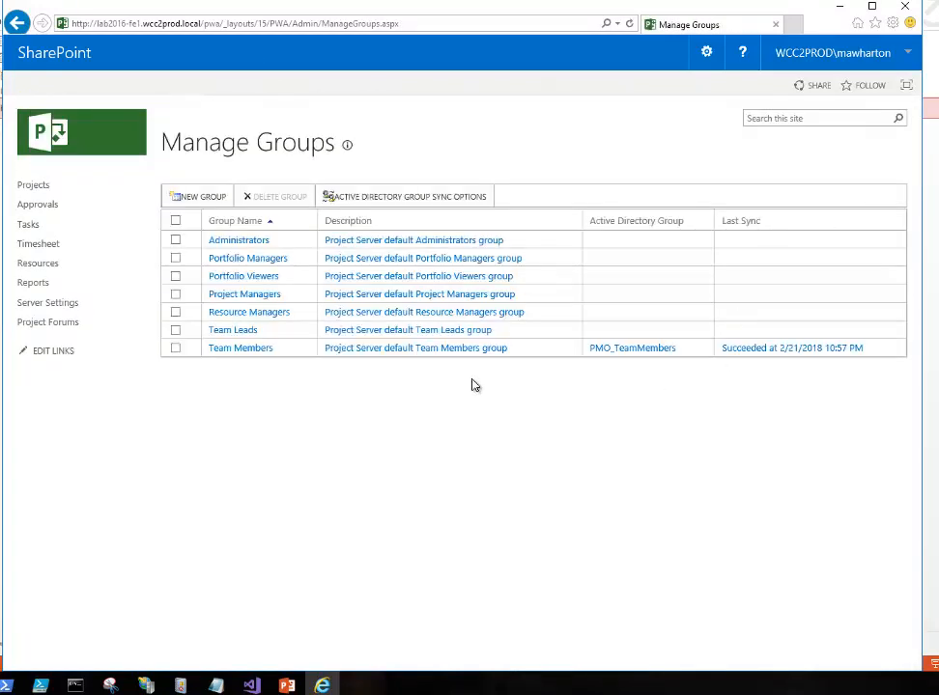
# - Open the My Organization category from Manage Categories in Server Settings and review its project and resource inclusion rules
pyautogui.click(21, 307)
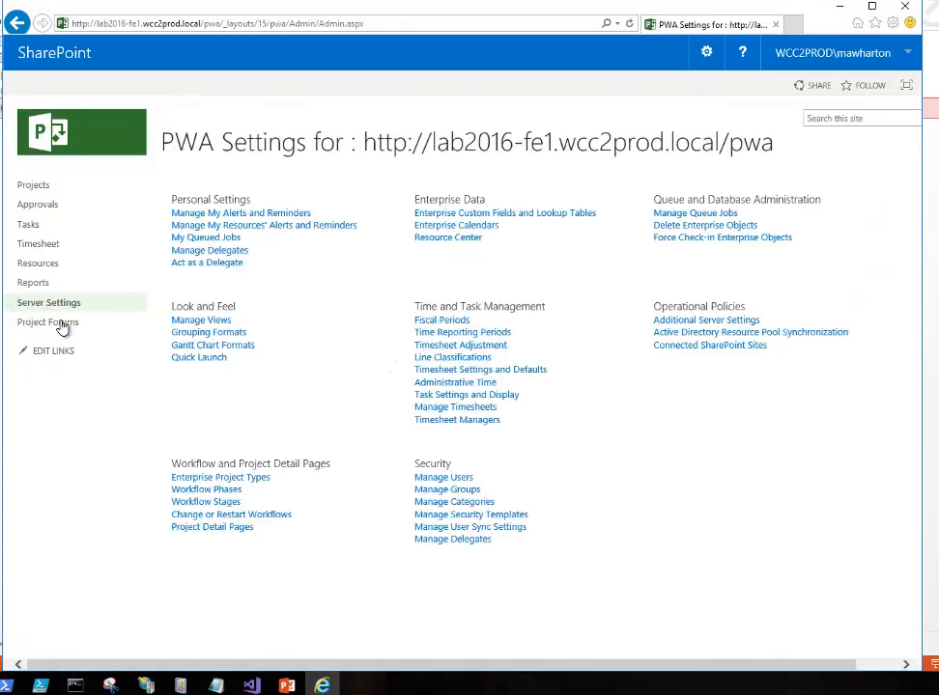
pyautogui.click(442, 504)
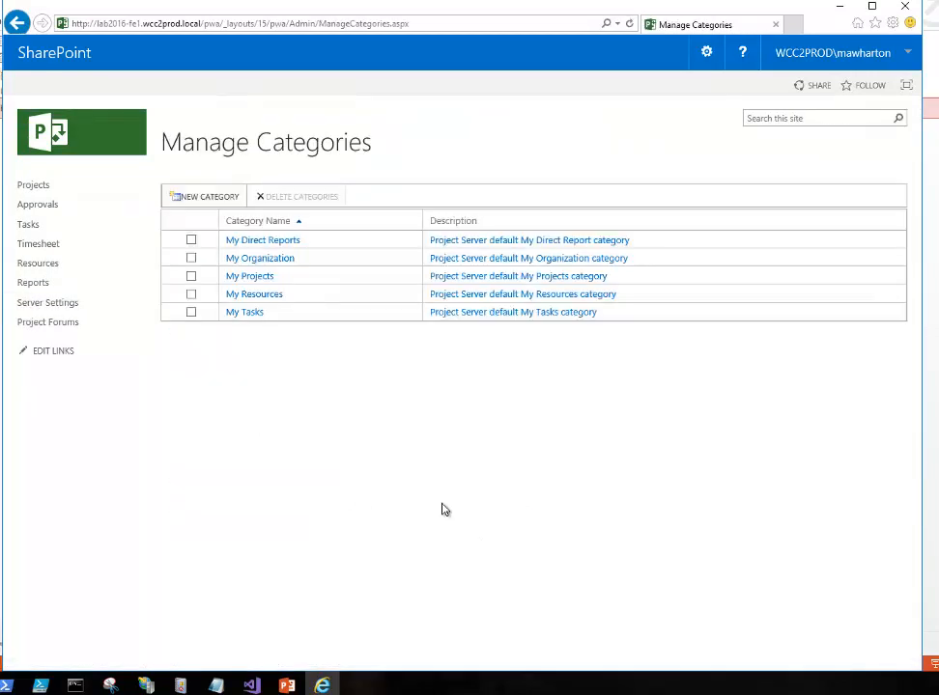
pyautogui.click(258, 261)
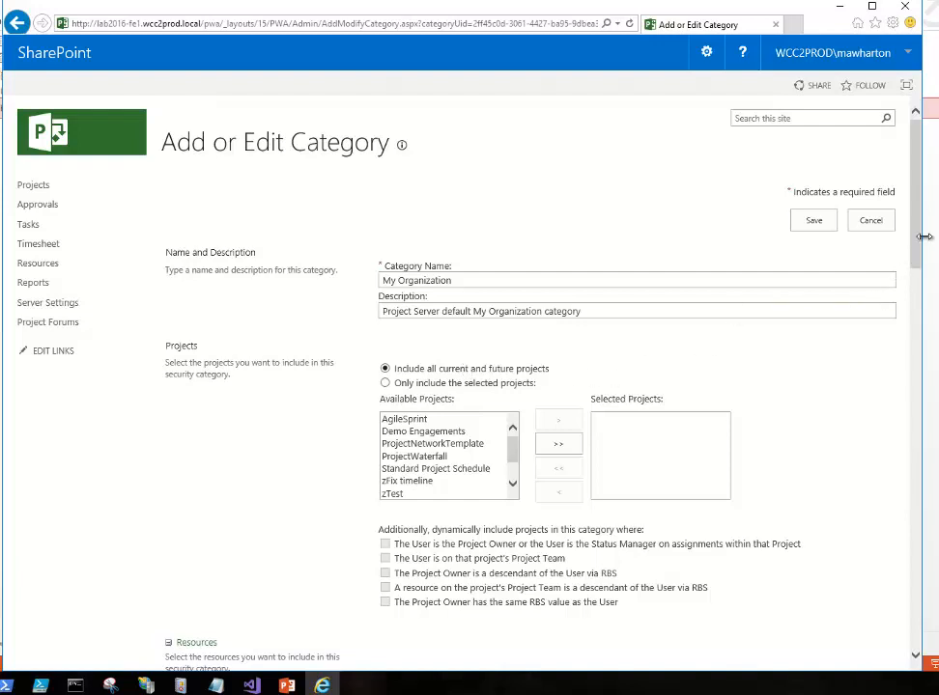
pyautogui.moveTo(916, 247); pyautogui.dragTo(915, 326)
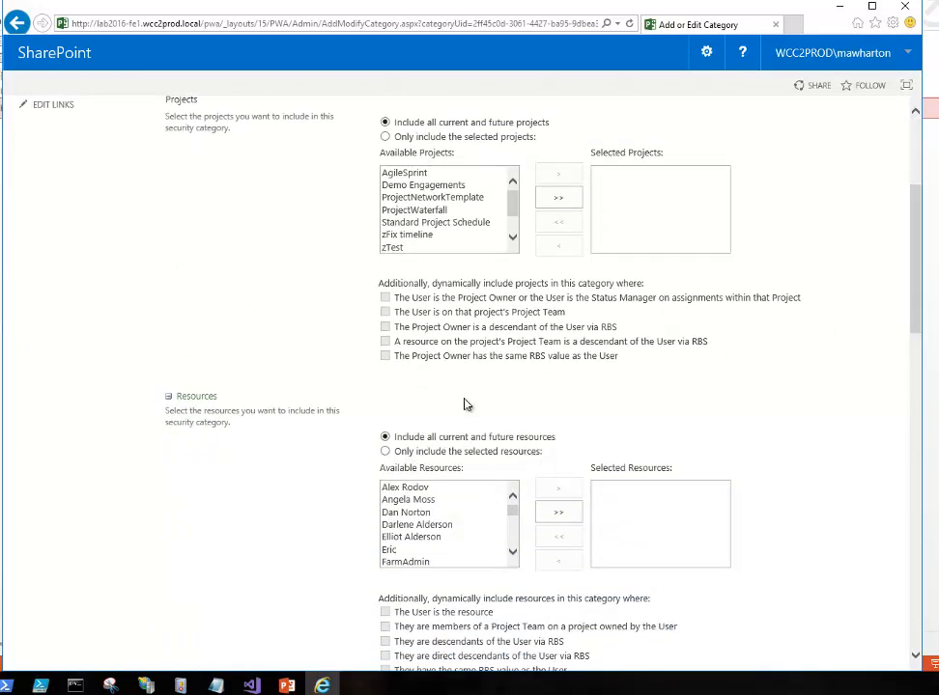
# - Try limiting the My Organization category to selected projects with ProjectNetworkTemplate added, and discard the edit
pyautogui.click(385, 137)
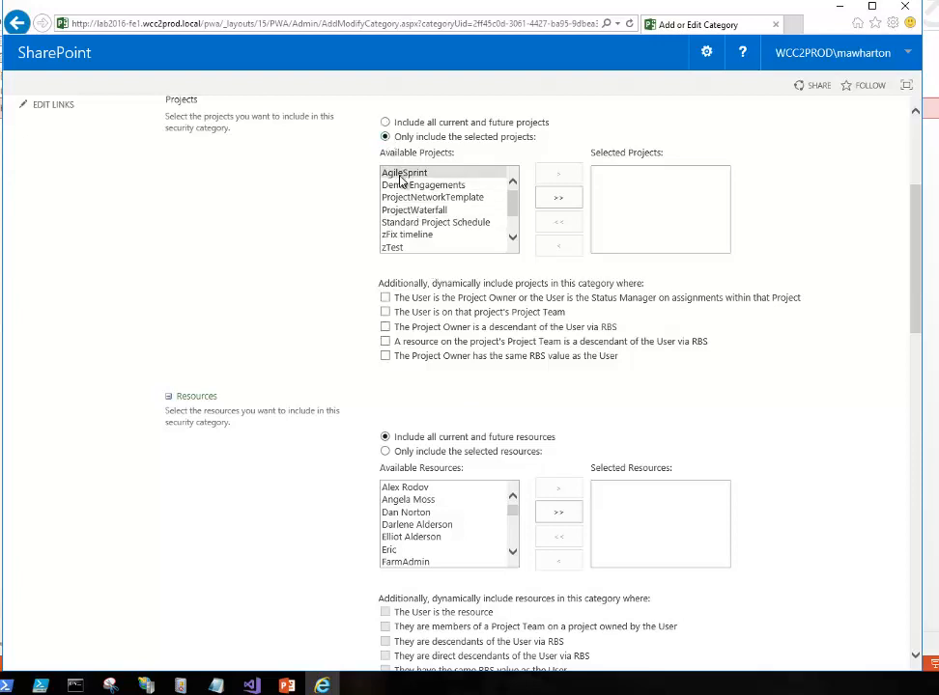
pyautogui.click(399, 174)
pyautogui.click(410, 198)
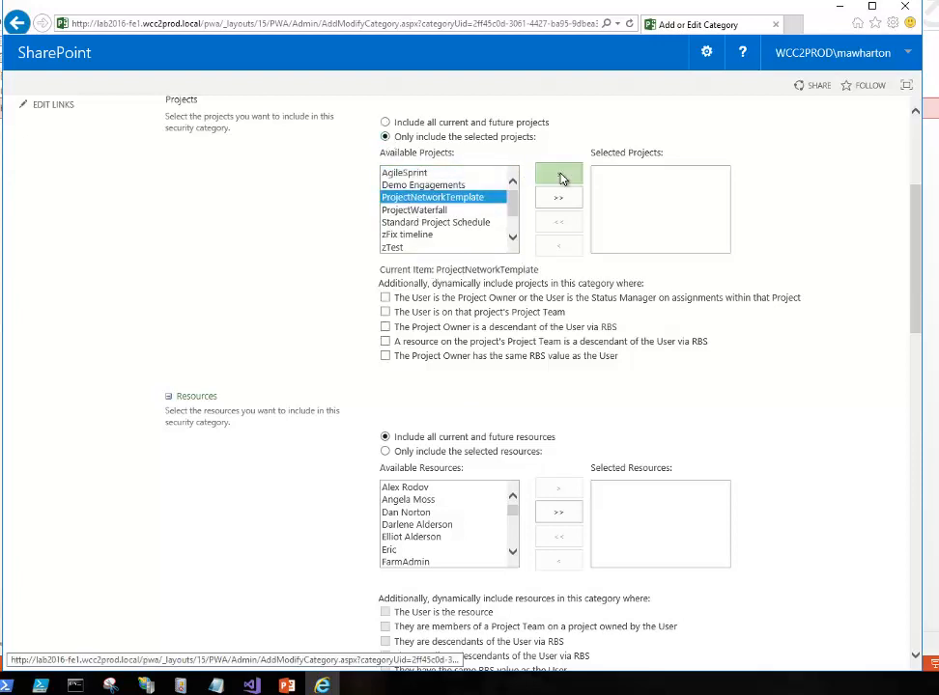
pyautogui.click(559, 175)
pyautogui.click(434, 210)
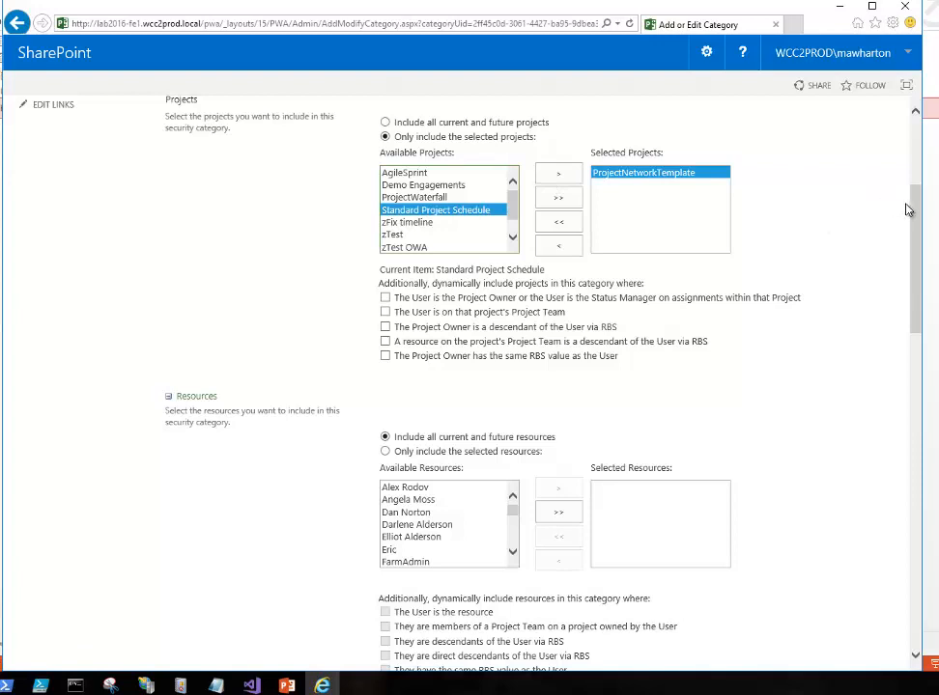
pyautogui.moveTo(918, 211); pyautogui.dragTo(912, 174)
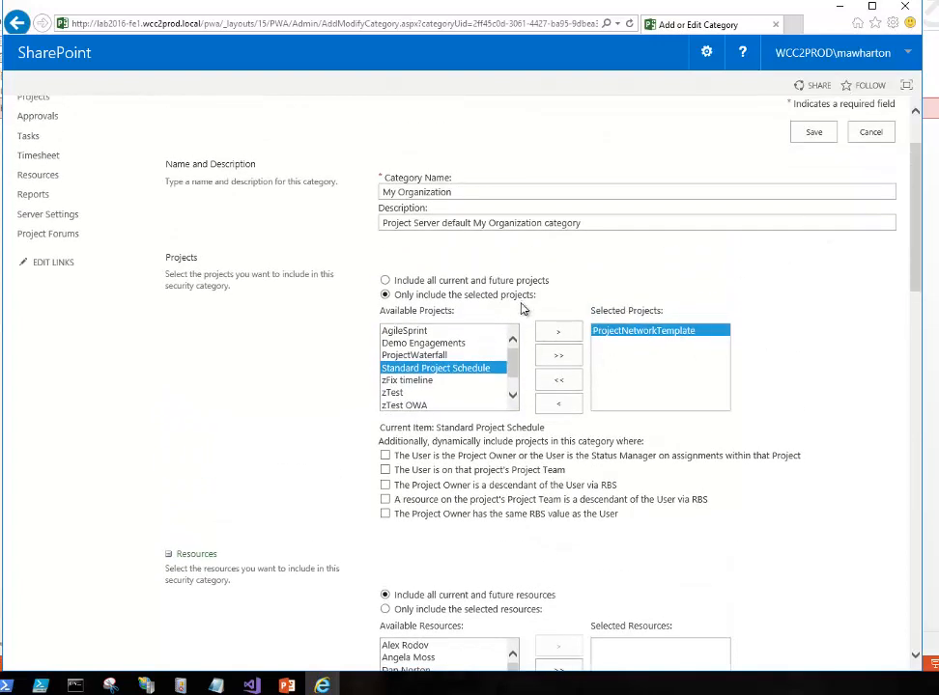
pyautogui.click(871, 134)
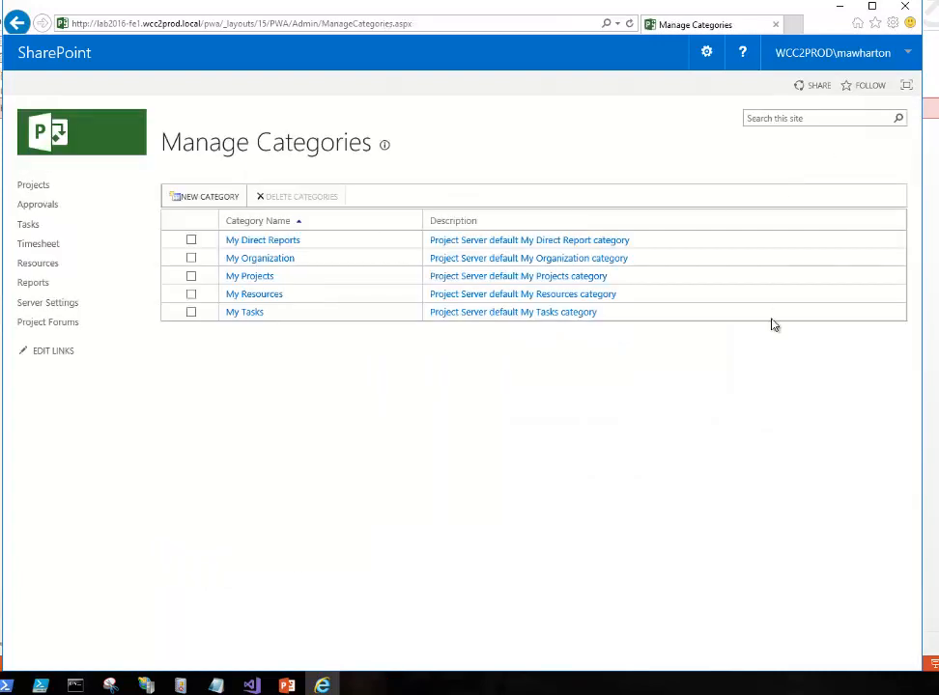
# - Examine the My Projects category's dynamic project and resource inclusion rules, and leave it without saving
pyautogui.click(259, 279)
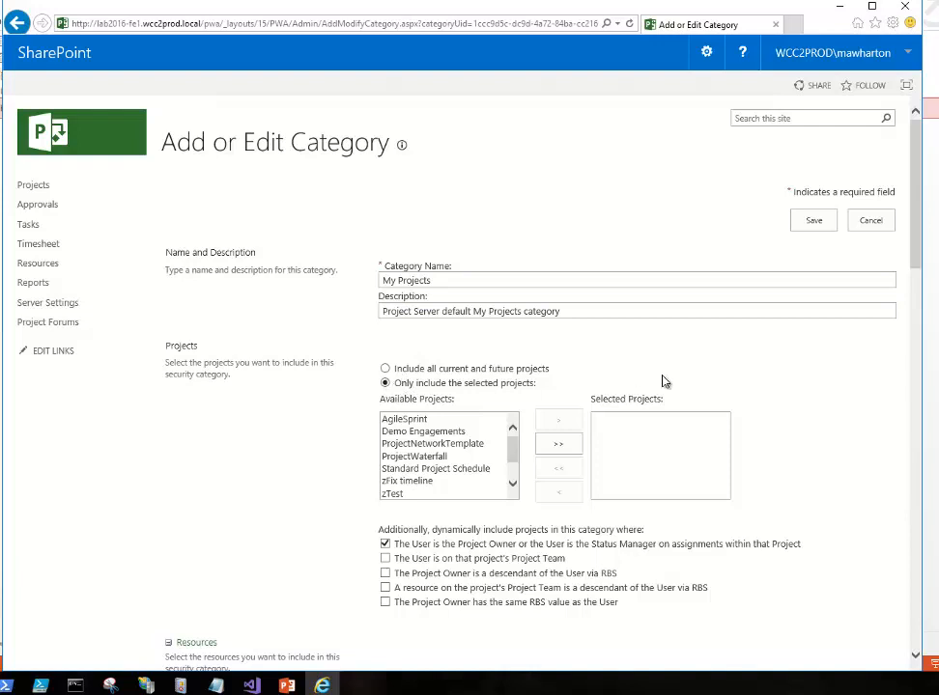
pyautogui.moveTo(915, 236); pyautogui.dragTo(916, 272)
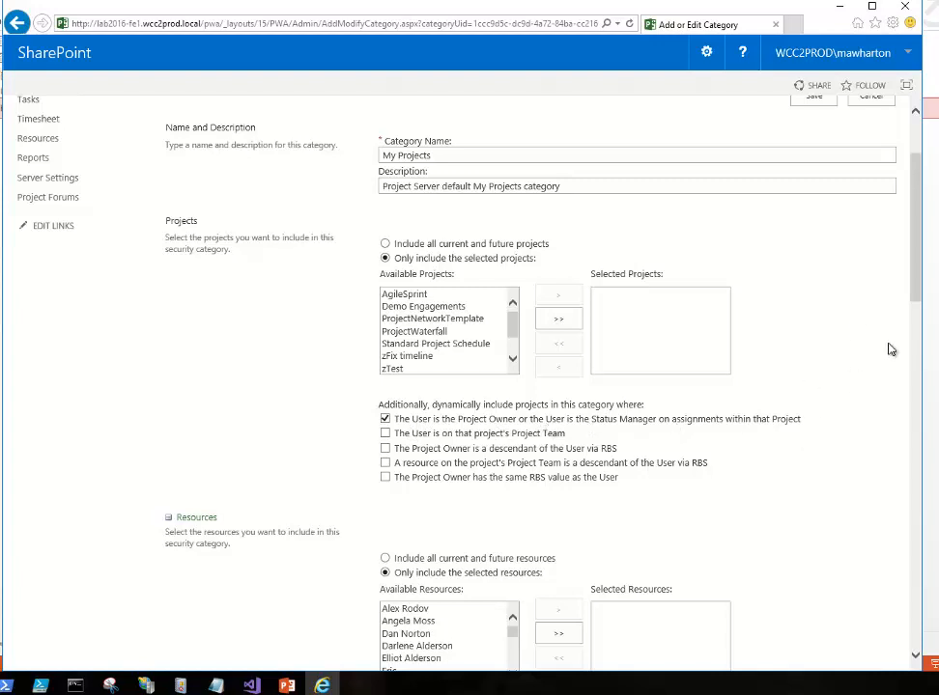
pyautogui.scroll(2, 920, 172)
pyautogui.click(867, 211)
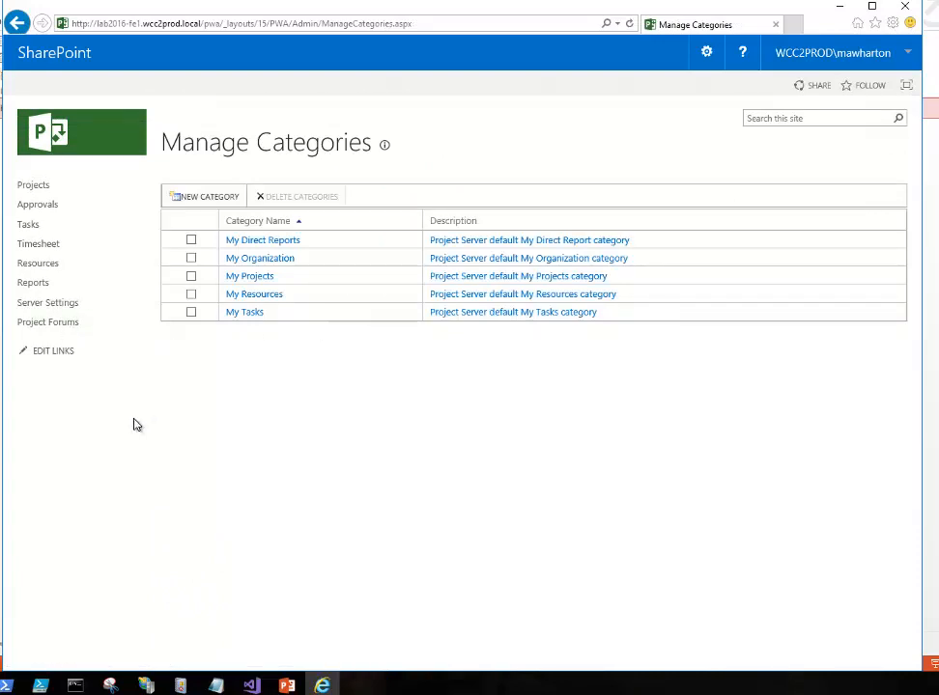
# - Switch to the PowerPoint presentation, start the slide show from the Demo – Security slide and advance to the Reporting and Enterprise Custom Fields slide
pyautogui.click(289, 686)
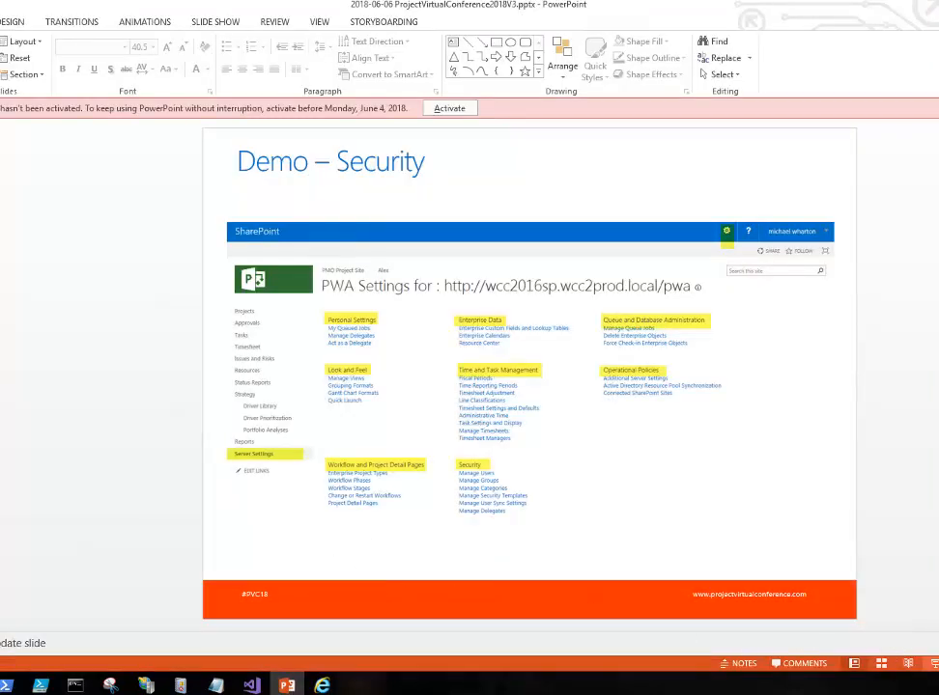
pyautogui.click(934, 666)
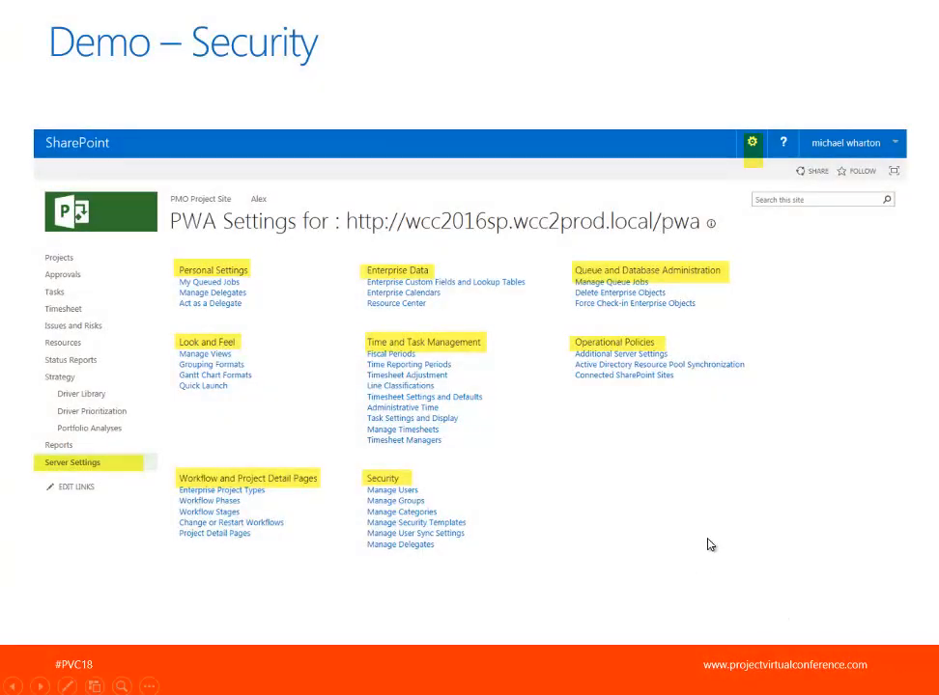
pyautogui.click(708, 545)
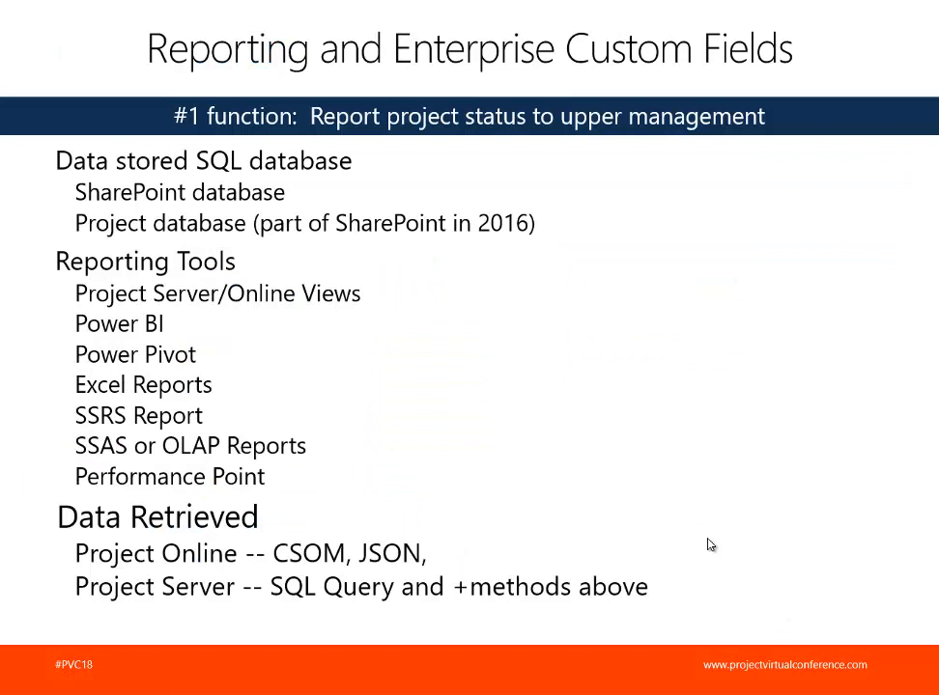